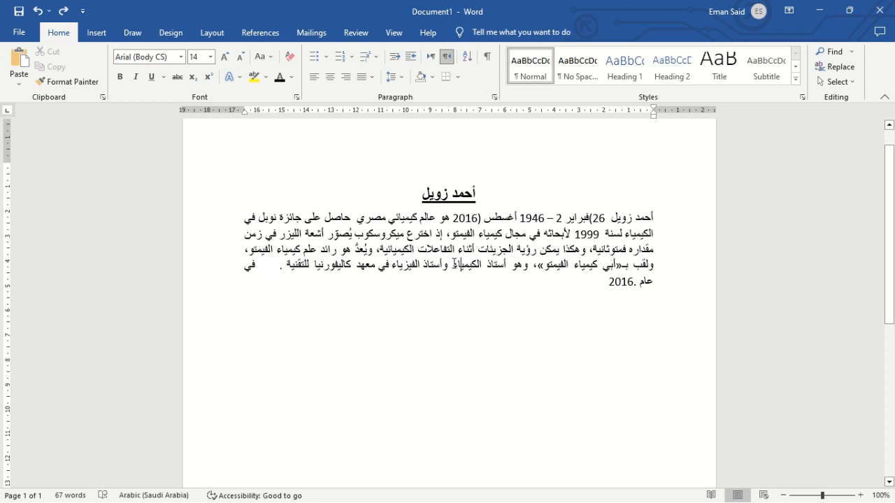
- Insert a footnote on the word الكيمياء in the paragraph's fourth line
scroll(475, 298, "down", 8)
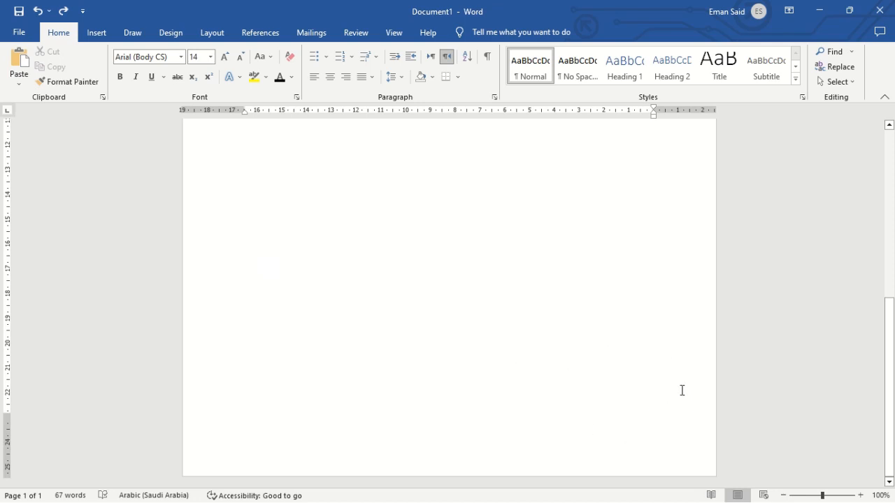
scroll(527, 385, "up", 10)
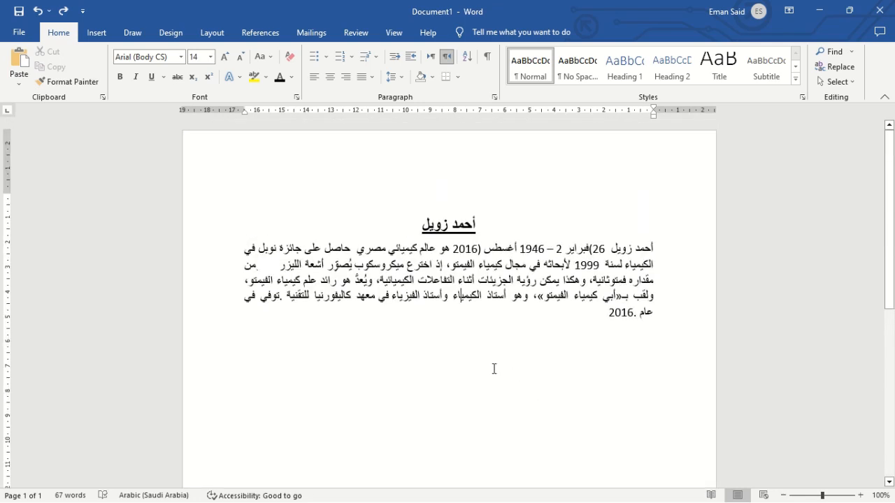
double_click(466, 294)
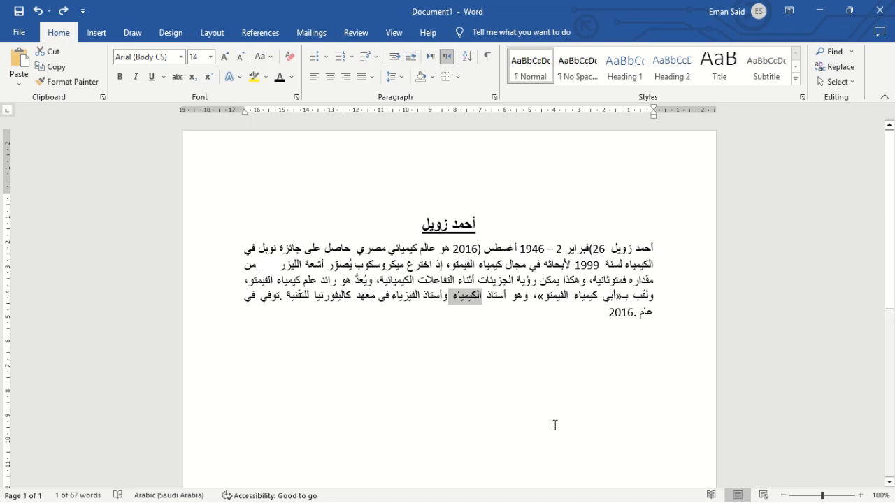
left_click(257, 35)
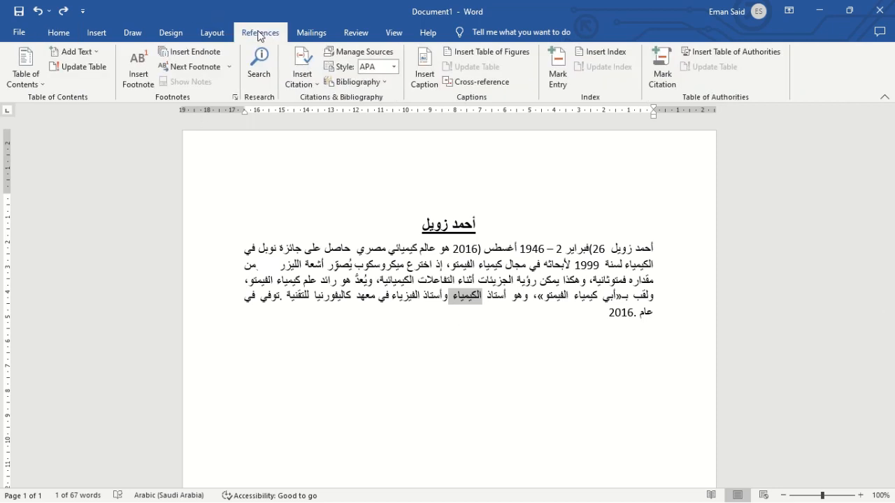
left_click(139, 70)
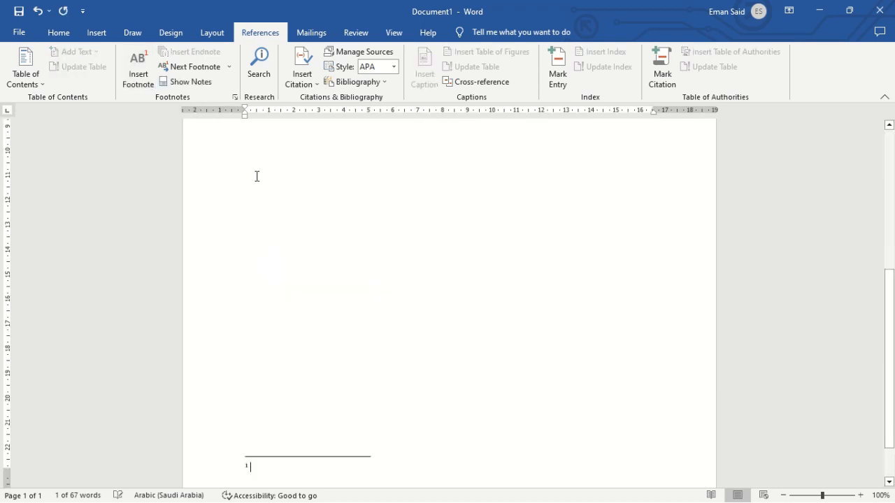
- Go from the new reference mark to its note and enter "hgvhkvkjhvhjjhv" as the footnote text
scroll(446, 252, "up", 5)
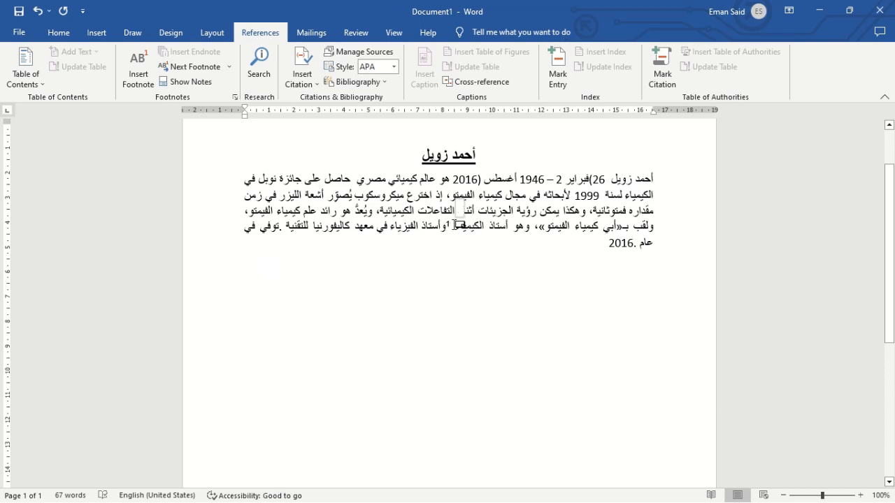
double_click(453, 226)
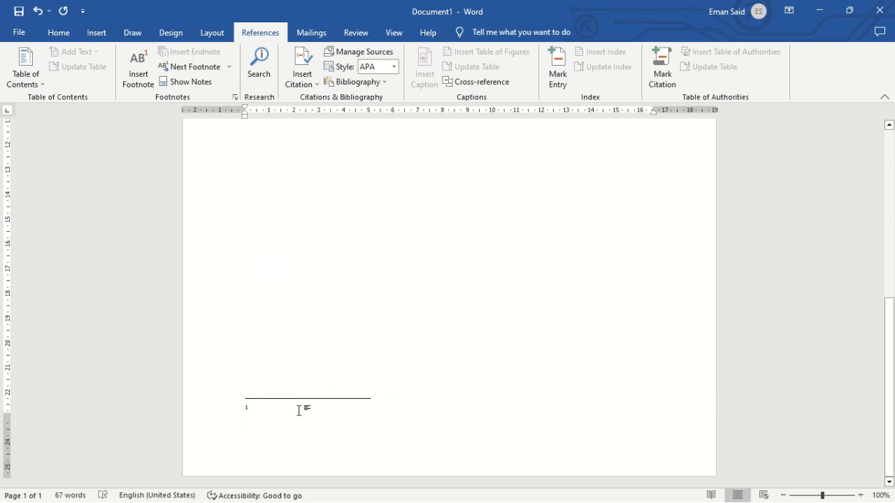
type("hgvhkvkjhvhjjhv")
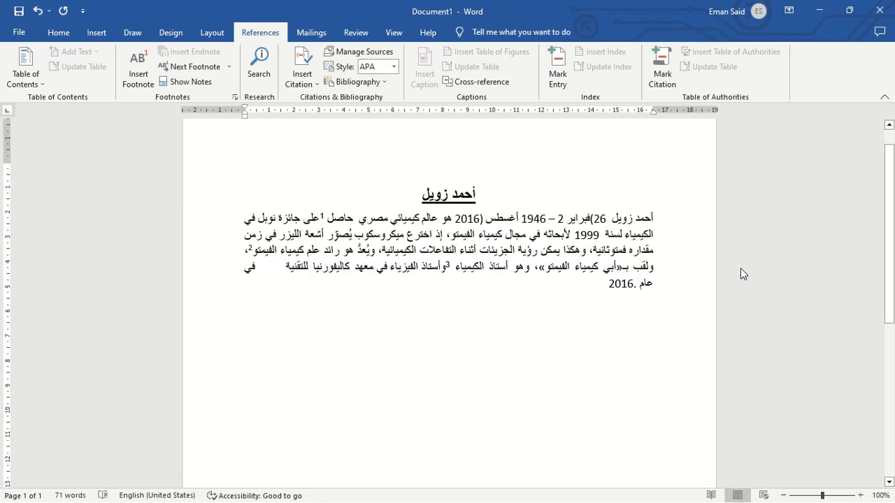
- Undo the two extra footnotes and compare the remaining reference mark with its note at the foot of the page
key("ctrl+z")
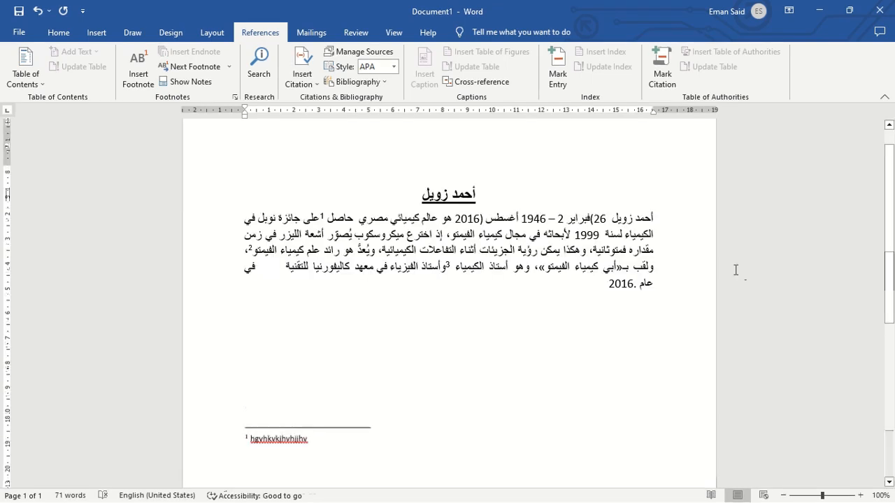
scroll(736, 270, "down", 5)
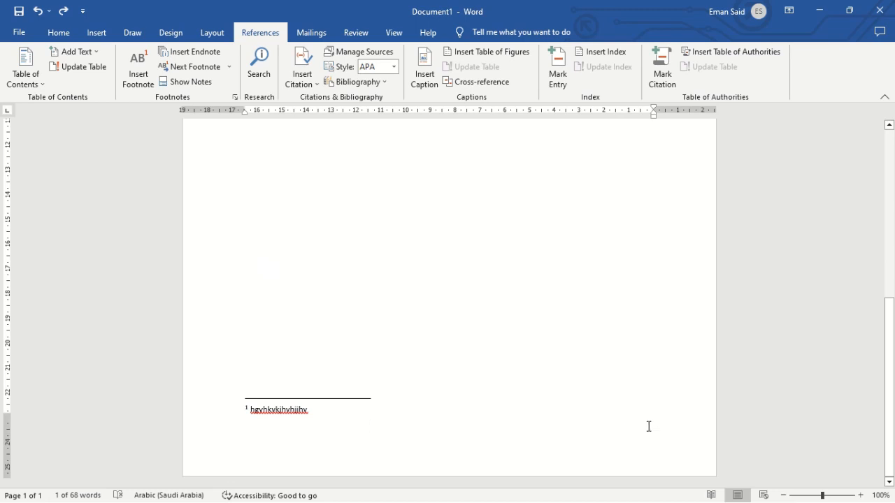
scroll(652, 372, "up", 10)
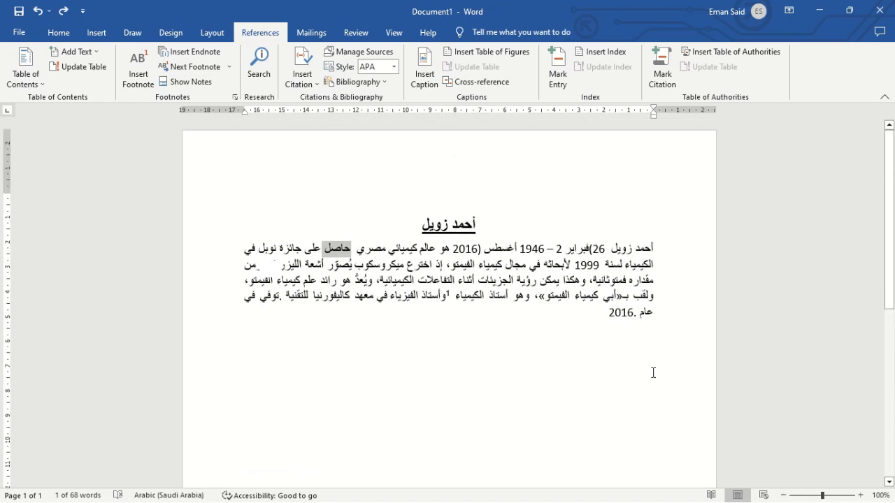
scroll(654, 383, "down", 10)
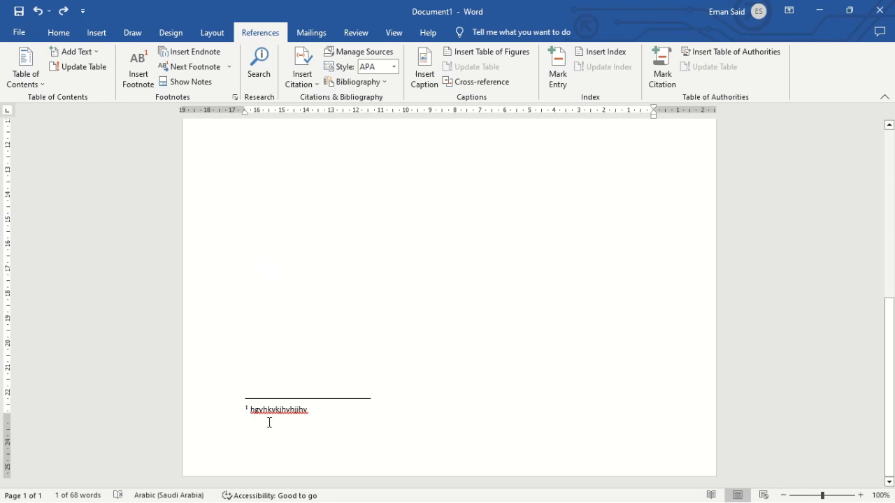
scroll(382, 257, "up", 1)
scroll(383, 257, "up", 9)
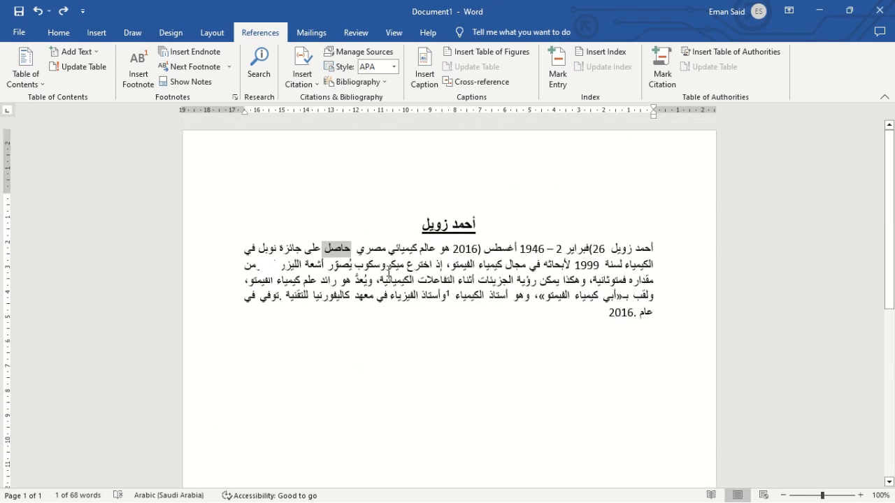
scroll(387, 271, "down", 10)
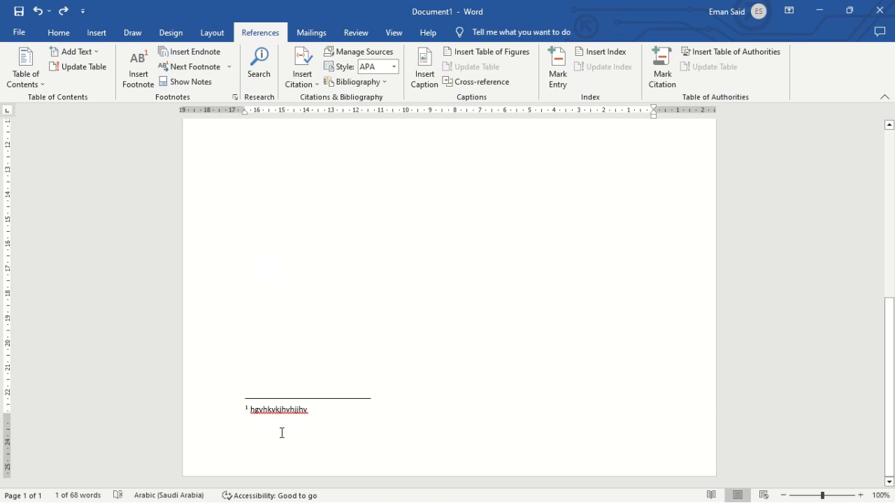
scroll(323, 240, "up", 10)
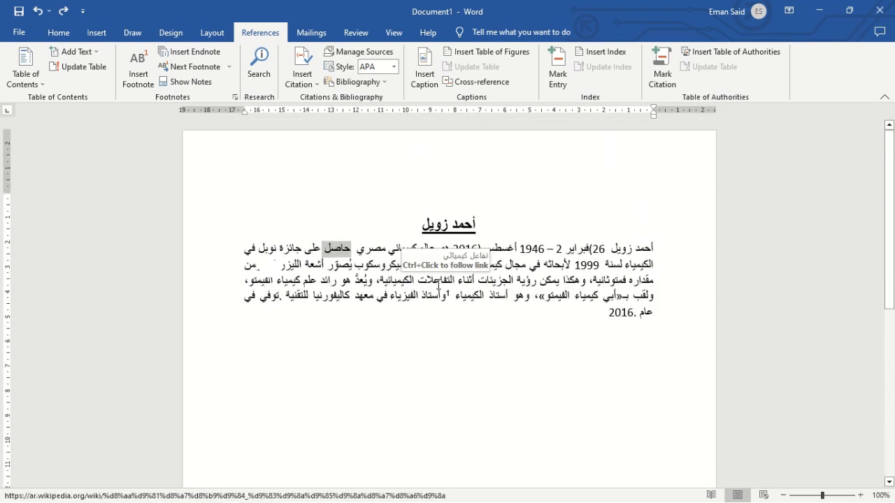
- Insert a footnote on the word حاصل in the paragraph's first line
double_click(464, 290)
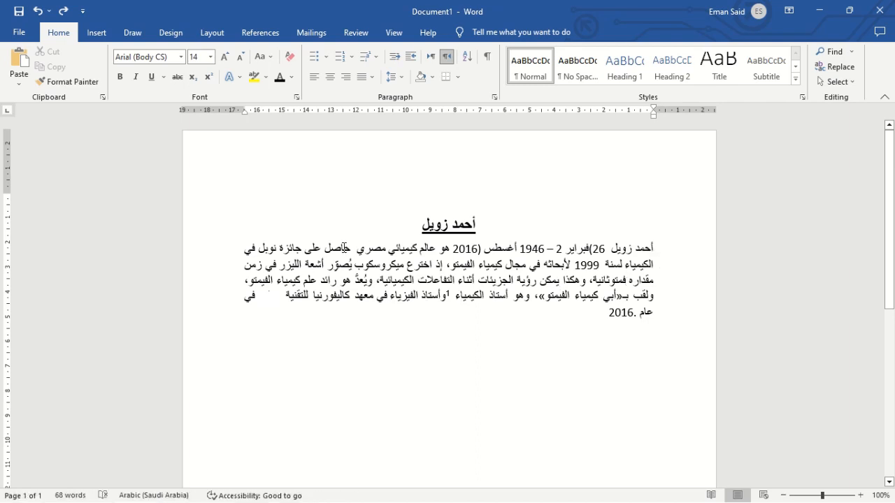
double_click(336, 247)
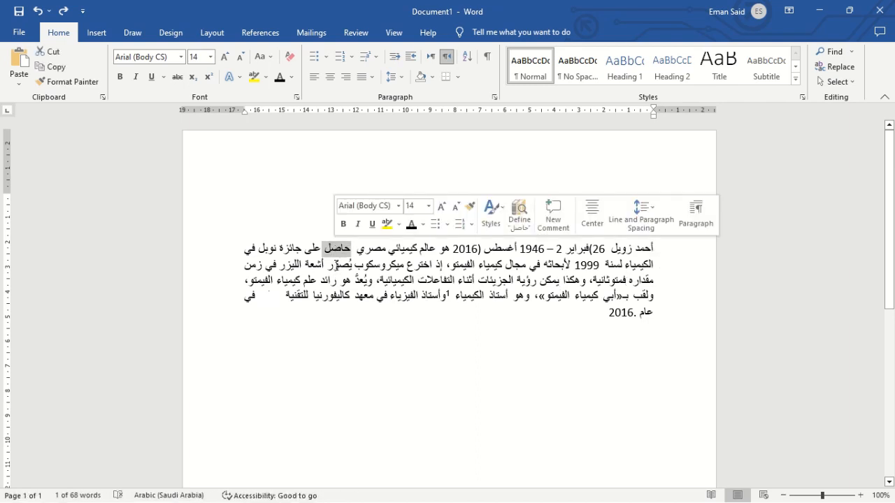
left_click(260, 32)
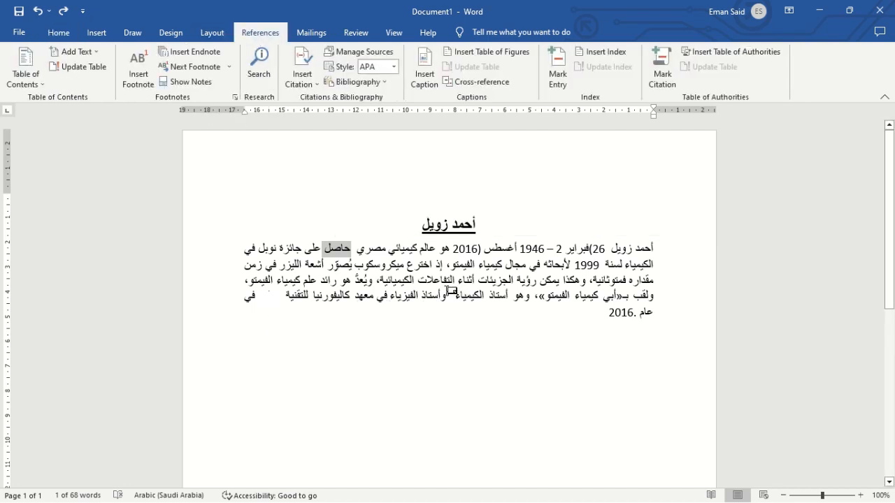
left_click(151, 89)
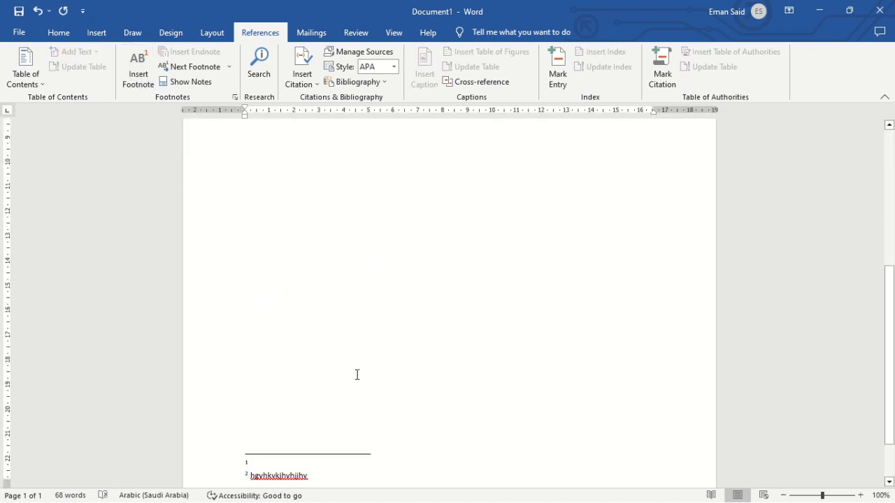
- Check the footnote numbering, go from reference mark 1 to its note and enter "kugvkghvhkgvhgvhg" as its text
scroll(356, 374, "up", 10)
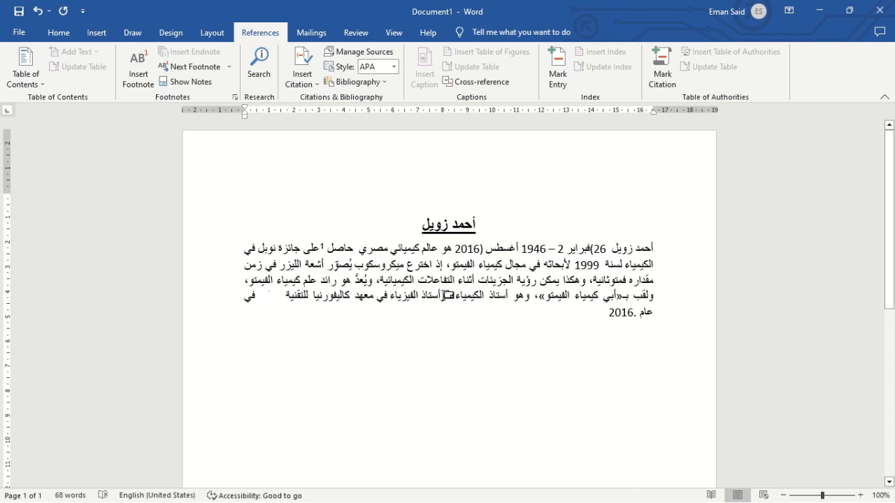
scroll(451, 319, "down", 10)
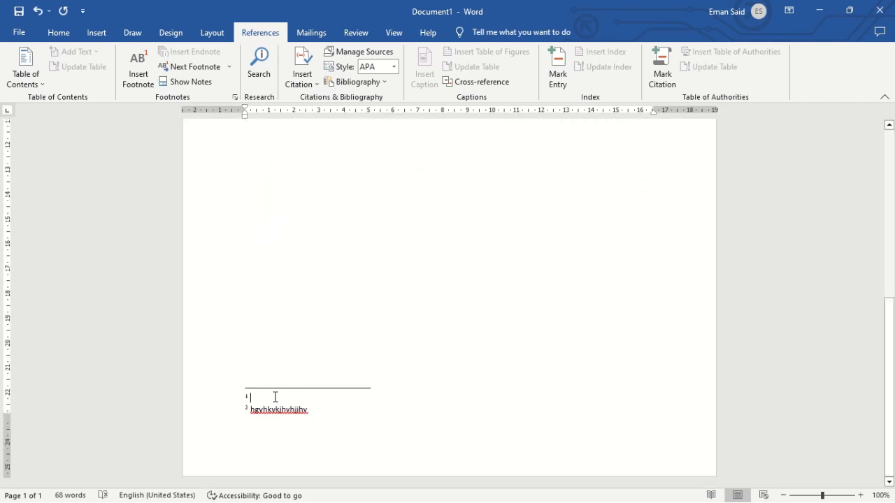
scroll(324, 389, "up", 10)
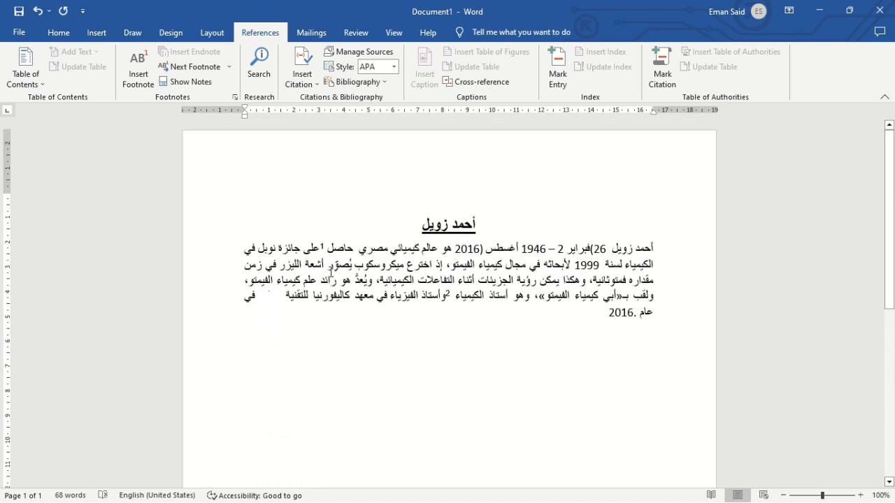
double_click(325, 246)
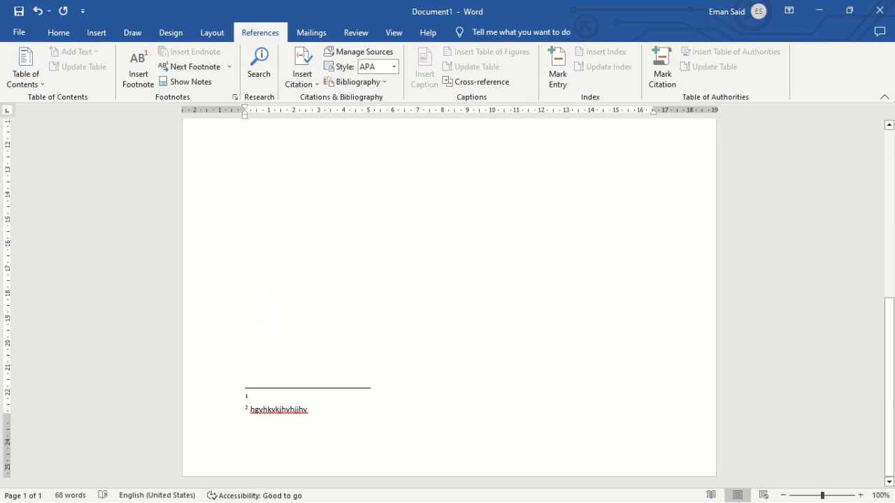
type("kugvkghvhkgvhgvhg")
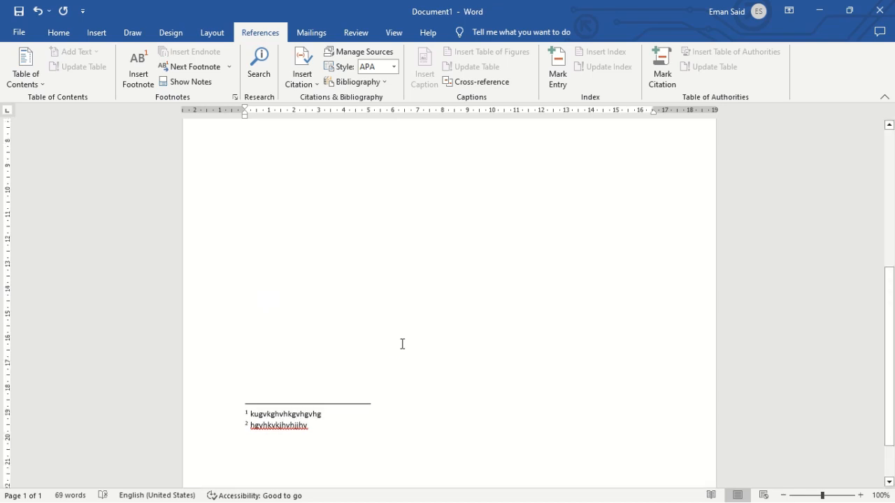
- Insert a footnote on the word الفيمتو at the end of the paragraph's third line
scroll(401, 344, "up", 15)
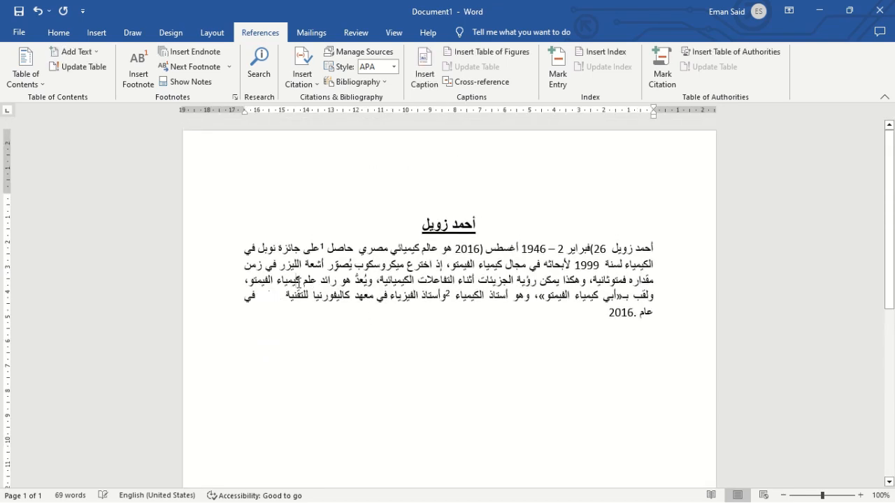
double_click(294, 281)
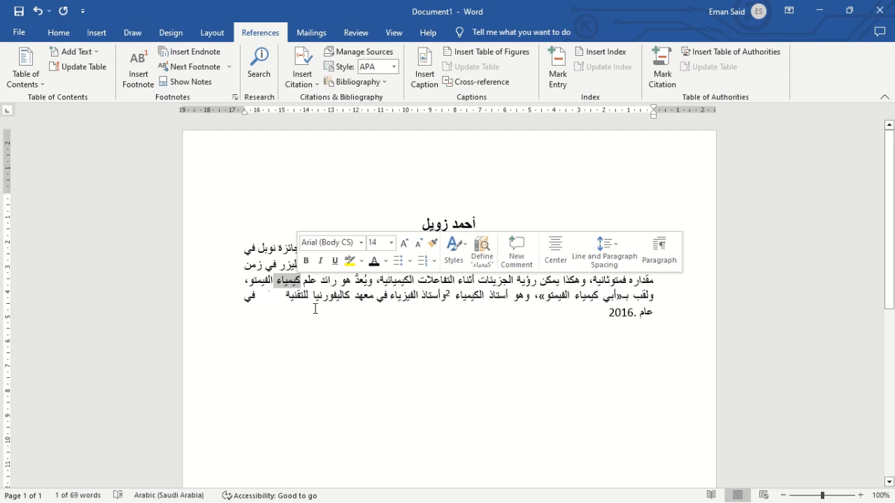
double_click(264, 282)
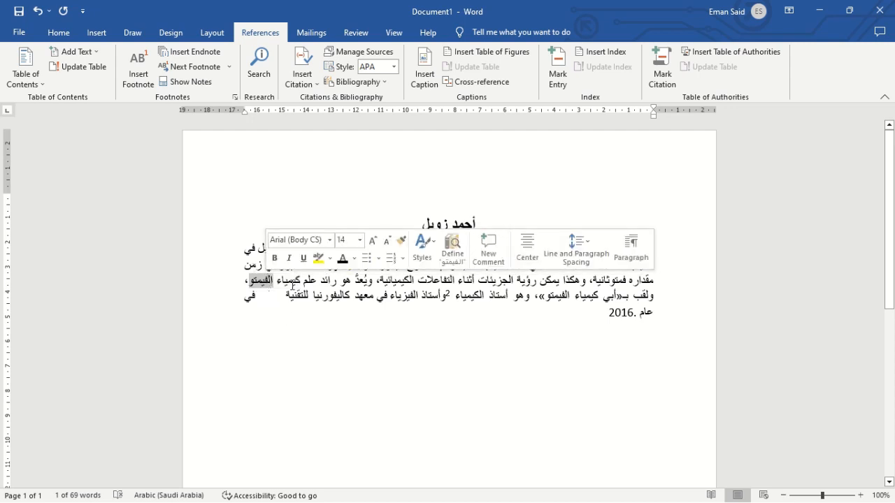
left_click(138, 68)
key("alt+shift")
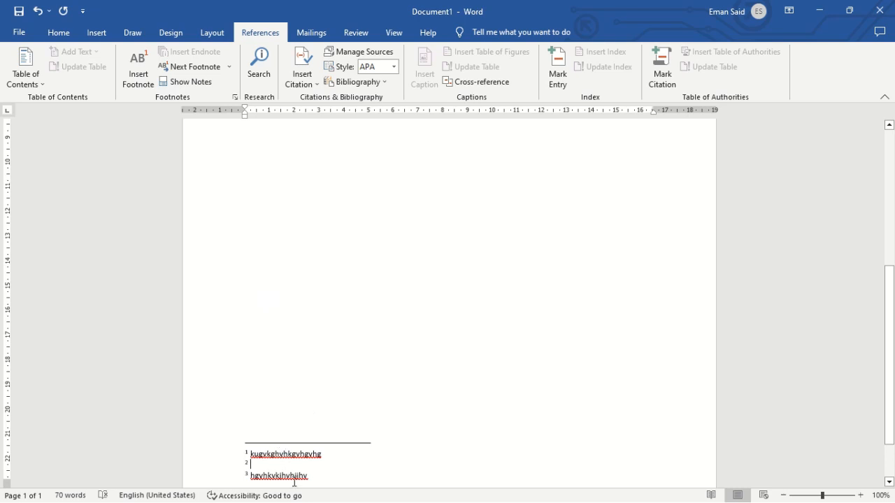
scroll(757, 195, "down", 2)
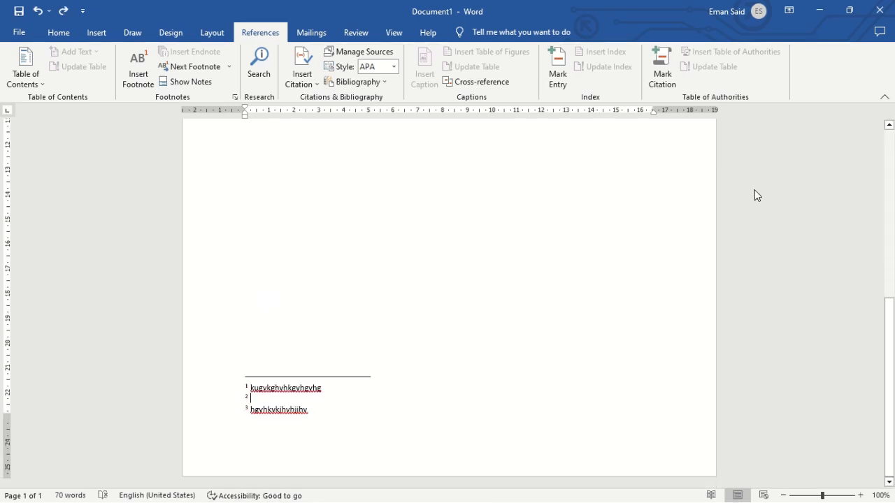
- Try out the English text "gvjvjvjvjv" and the Arabic text "دارداردارداردار" in the second footnote
type("gvjvjvjvjv")
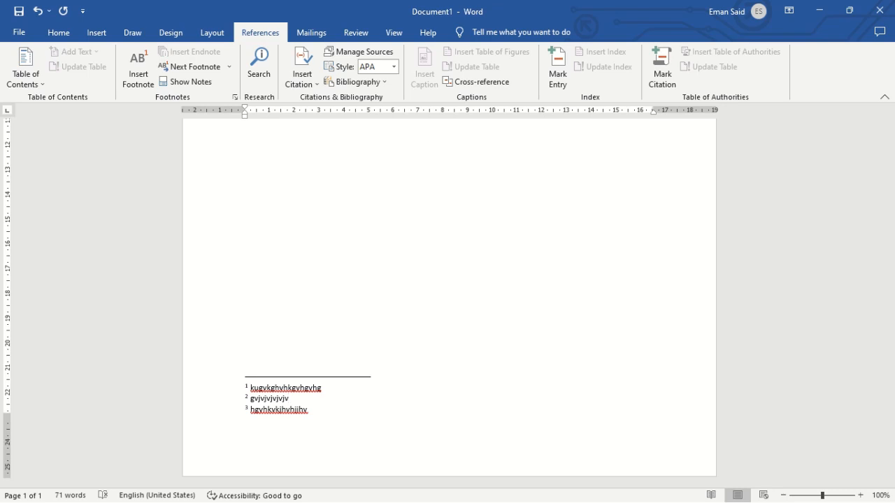
key("BackSpace")
key("BackSpace")
key("BackSpace")
key("BackSpace")
key("BackSpace")
key("alt+shift")
type("دارداردارداردار")
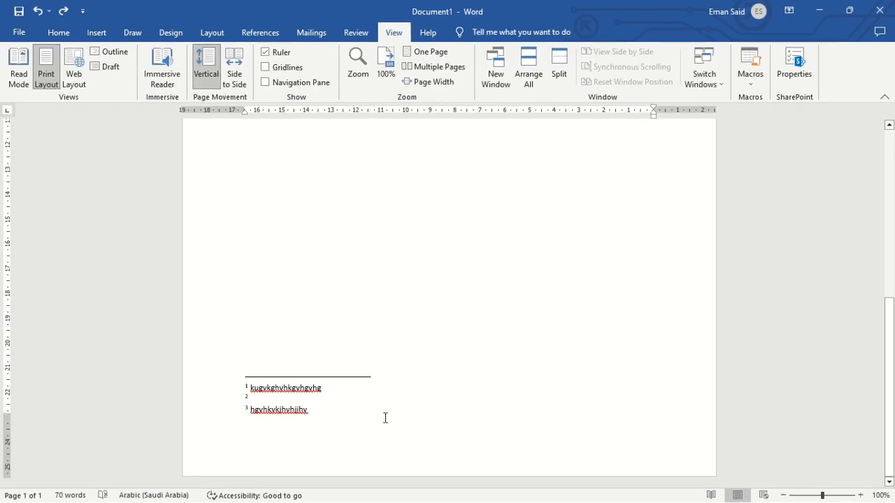
- Set the text direction of all three footnotes to right-to-left
left_click_drag(311, 412, 239, 375)
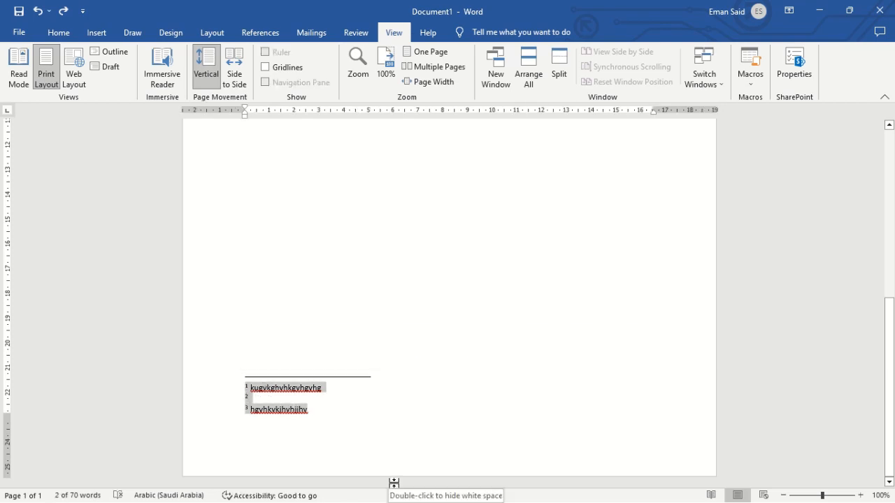
left_click(58, 33)
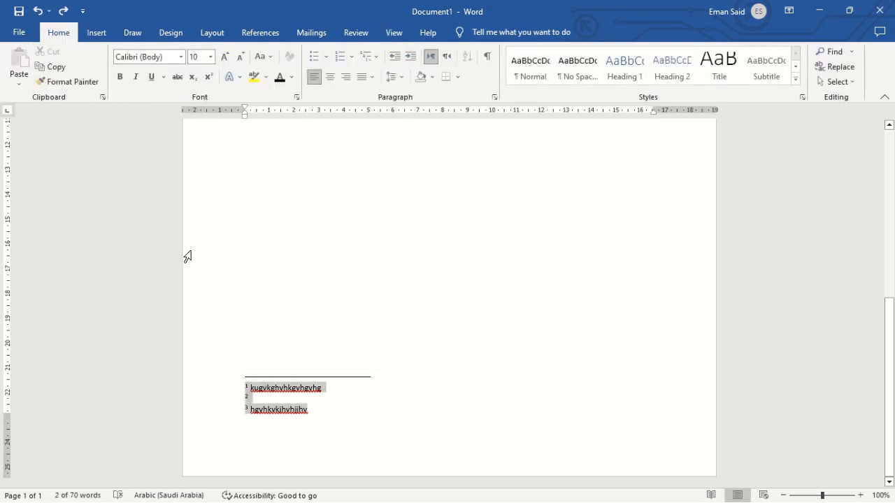
left_click(447, 59)
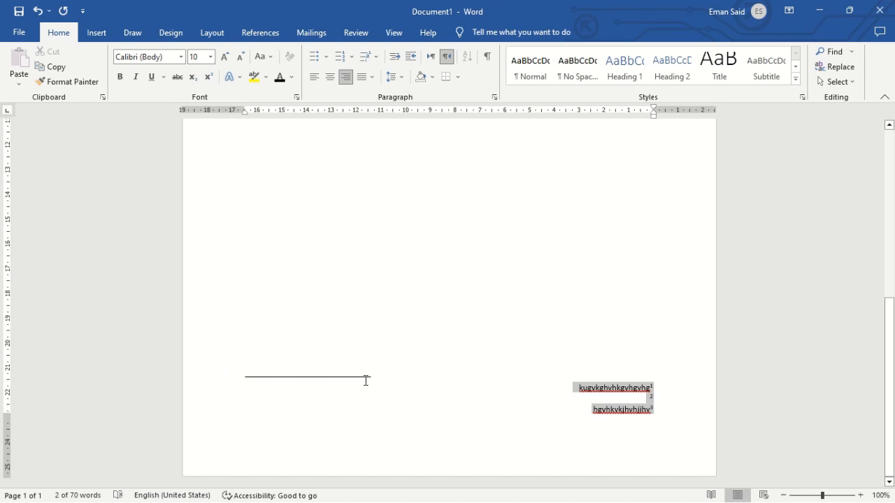
- Switch the document to Draft view and show all its footnotes for editing
left_click(392, 35)
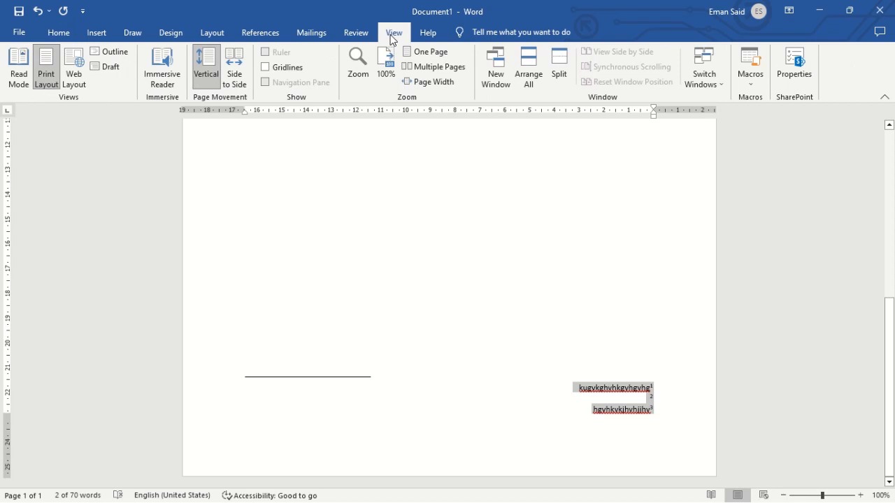
left_click(110, 68)
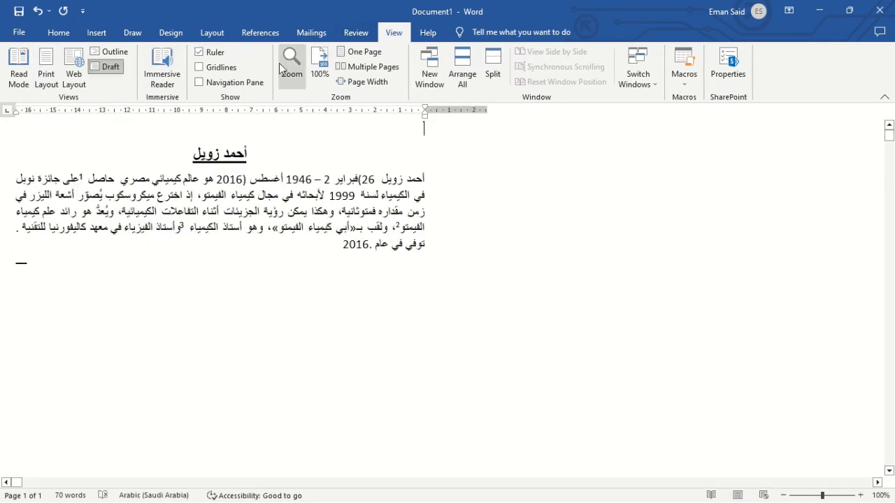
left_click(260, 33)
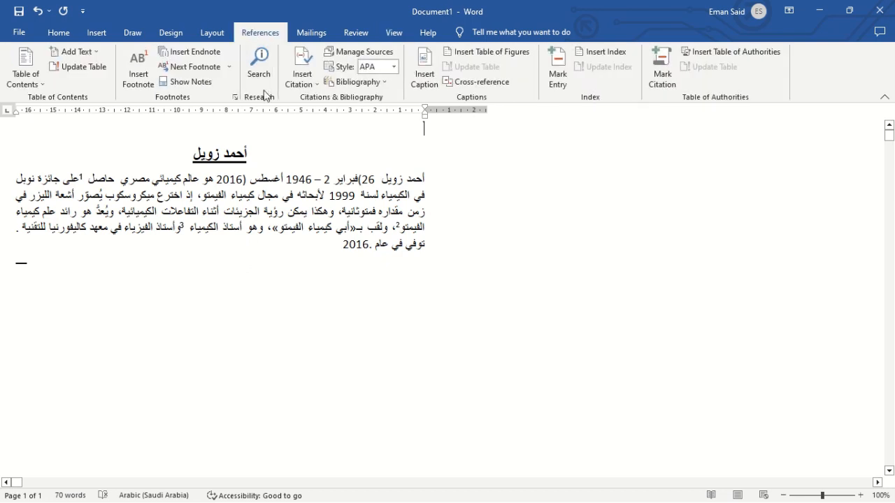
left_click(191, 82)
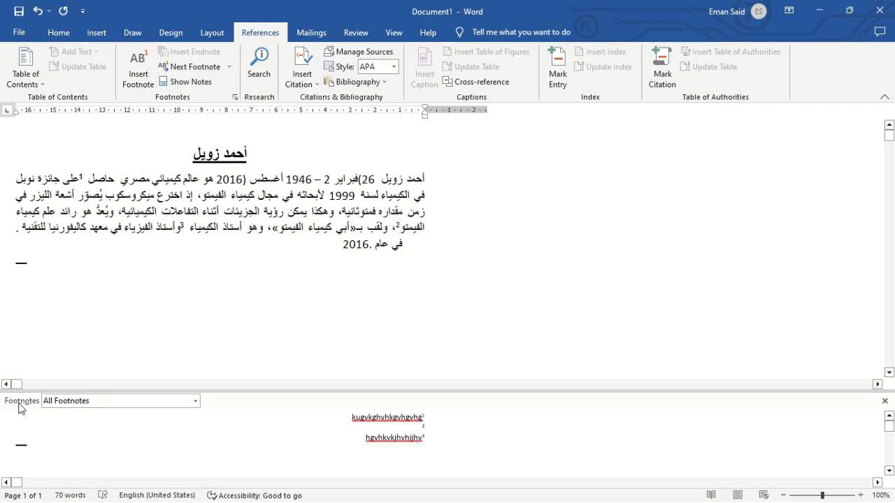
- Set the Footnote Separator line's text direction to right-to-left
left_click(197, 401)
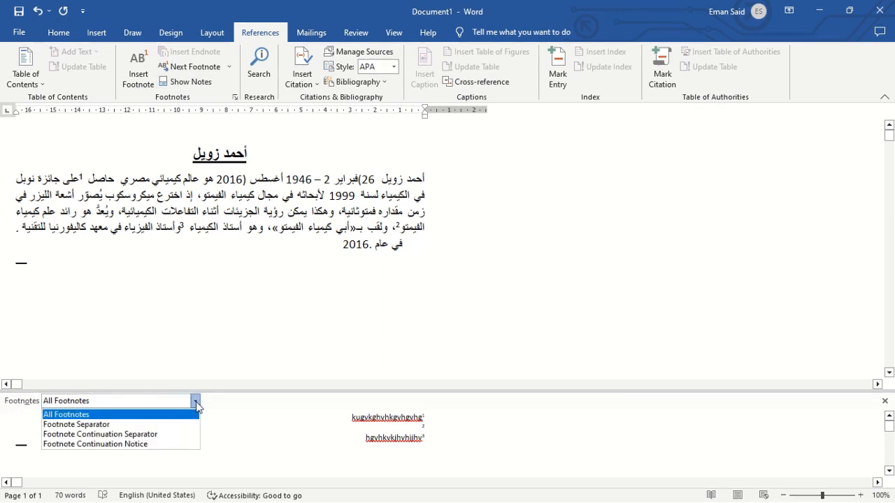
left_click(93, 424)
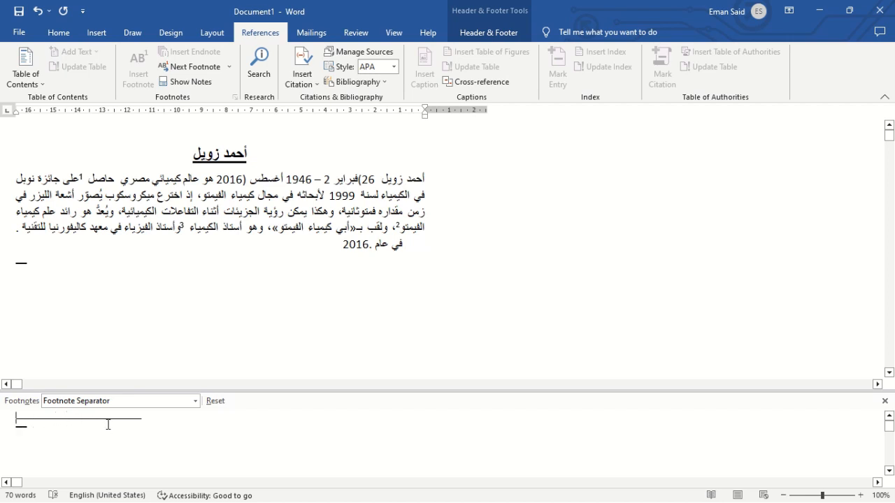
left_click(68, 37)
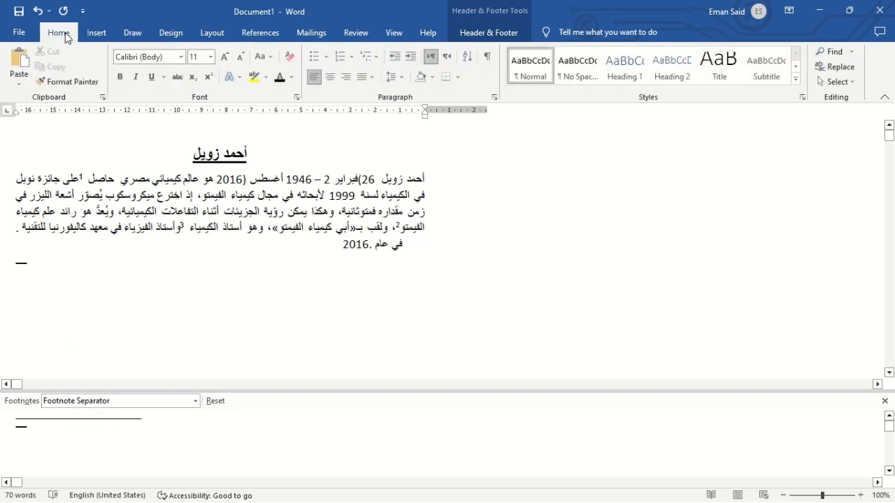
left_click(448, 62)
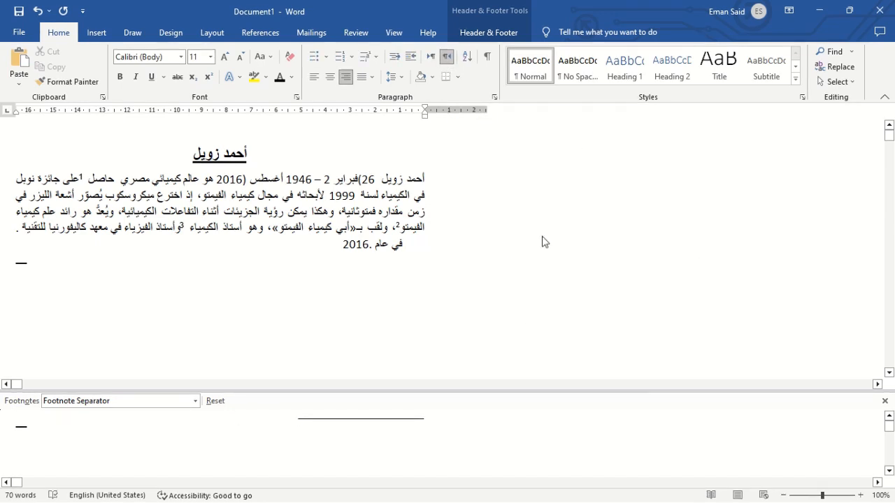
- Return the document to Print Layout view and check the separator line and footnotes against the paragraph's reference marks
left_click(391, 35)
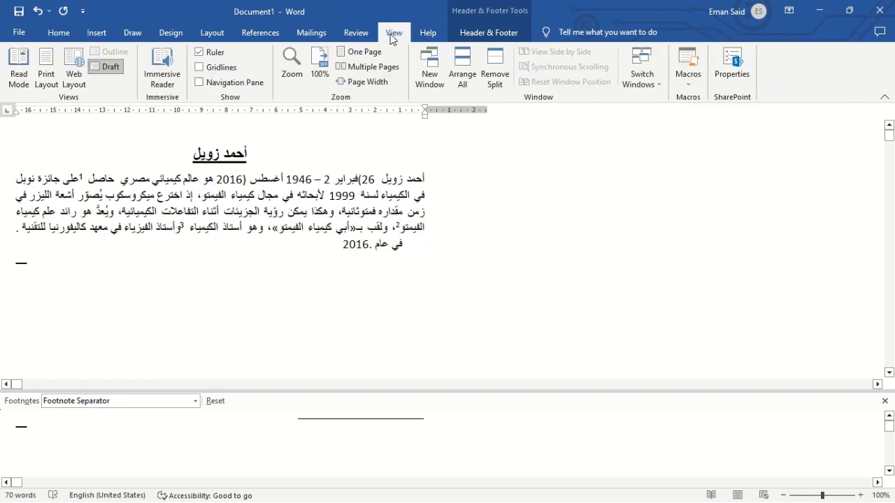
left_click(45, 63)
scroll(448, 280, "down", 10)
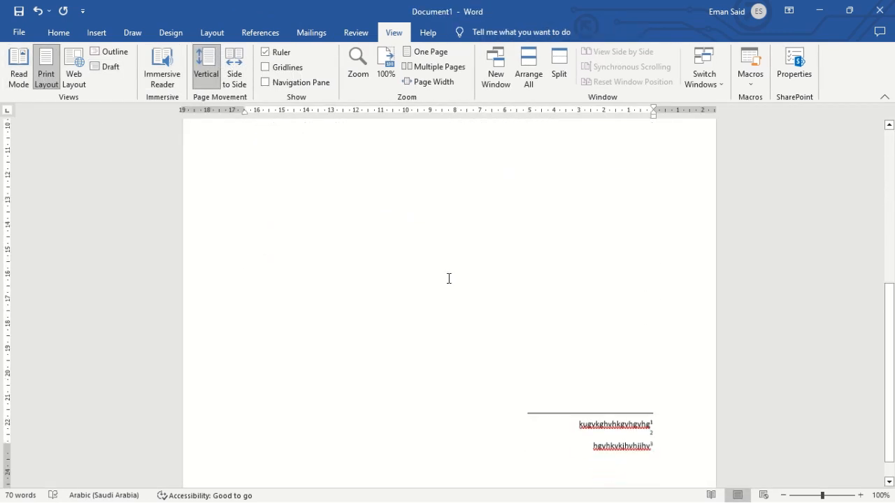
scroll(448, 278, "down", 1)
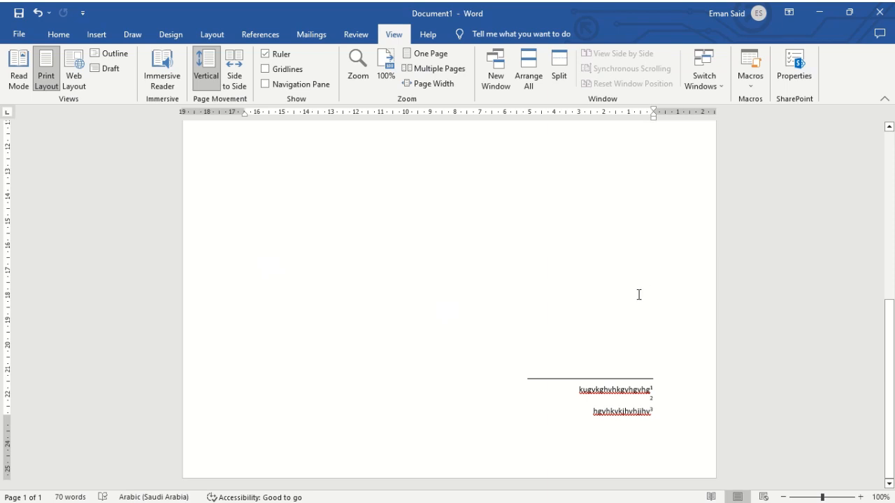
scroll(637, 297, "up", 10)
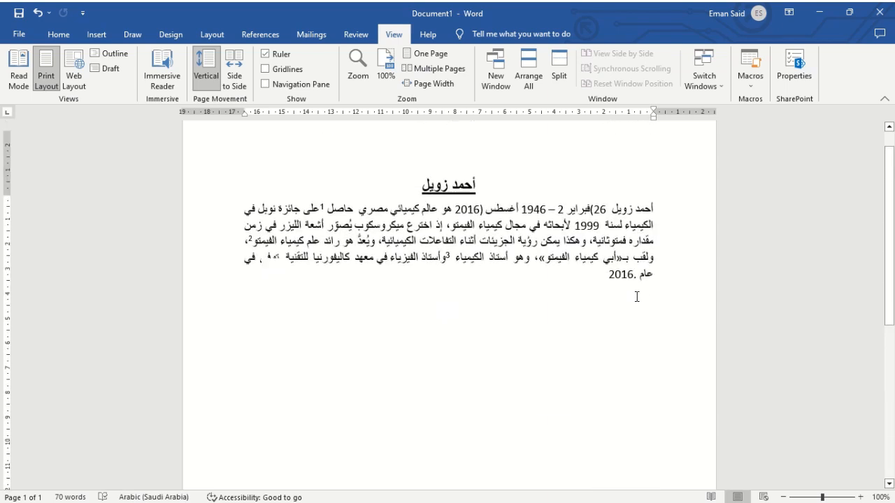
scroll(488, 380, "down", 10)
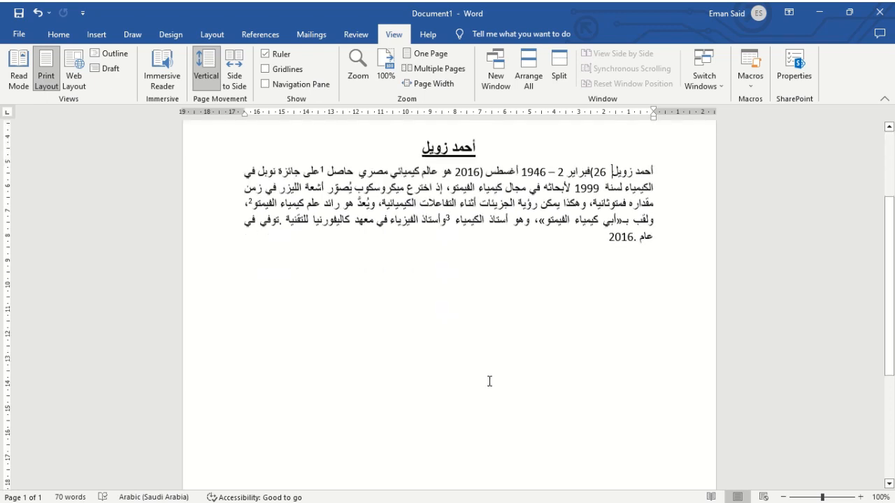
scroll(459, 222, "up", 10)
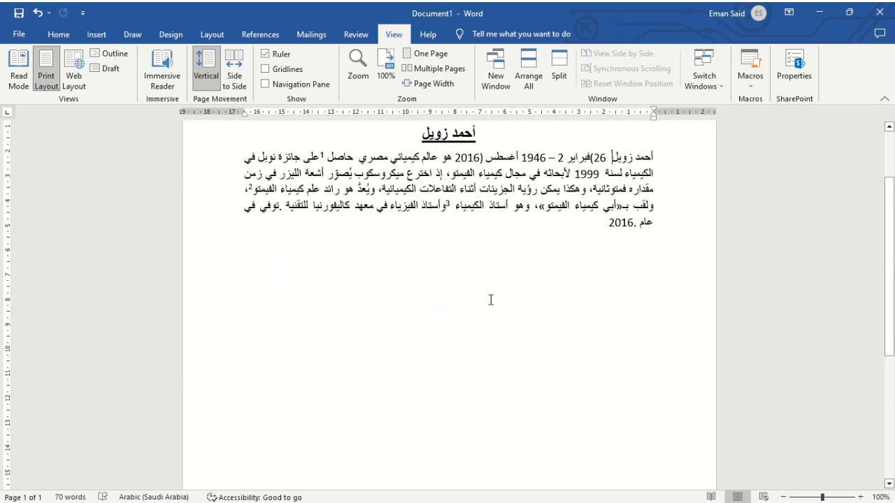
scroll(489, 301, "down", 10)
scroll(492, 301, "up", 10)
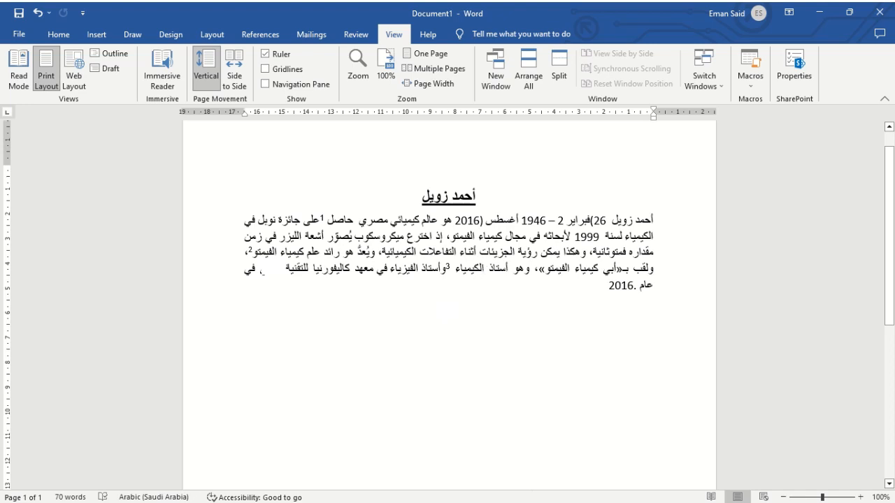
- Insert a page break before the word الكيمياء that carries reference mark 3, and check the footnotes on both pages
key("ctrl+z")
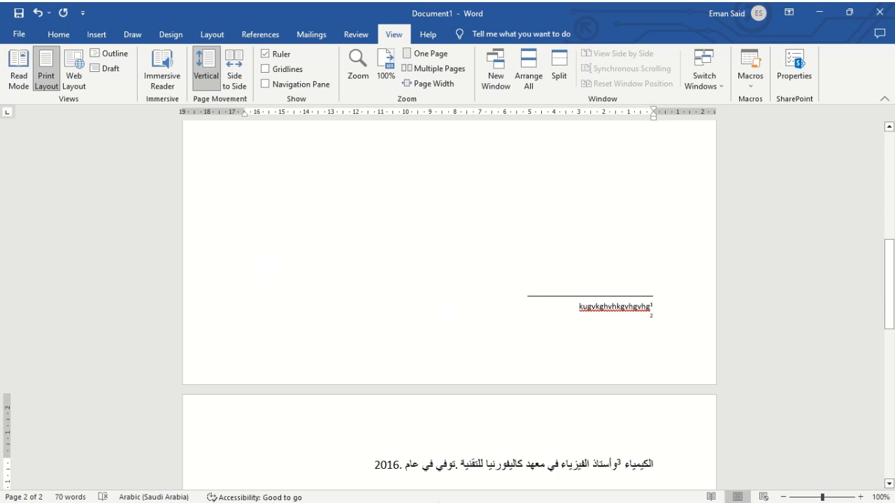
scroll(375, 429, "down", 3)
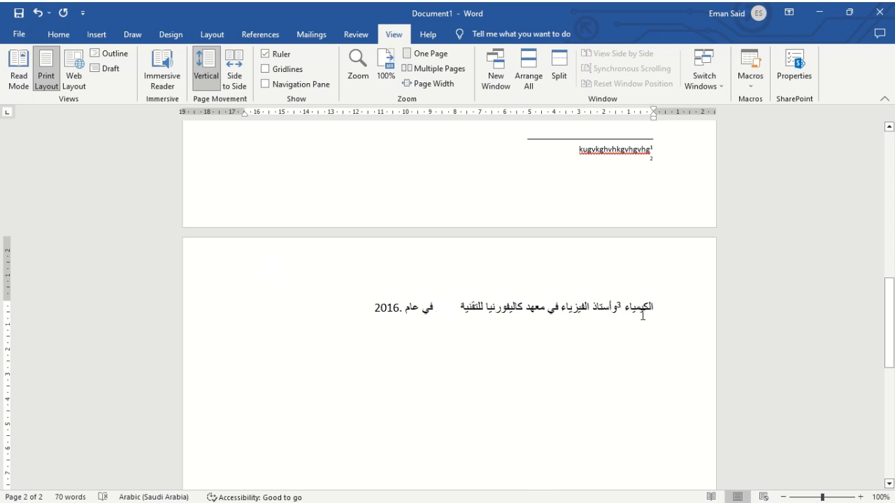
scroll(641, 315, "down", 2)
scroll(641, 314, "down", 5)
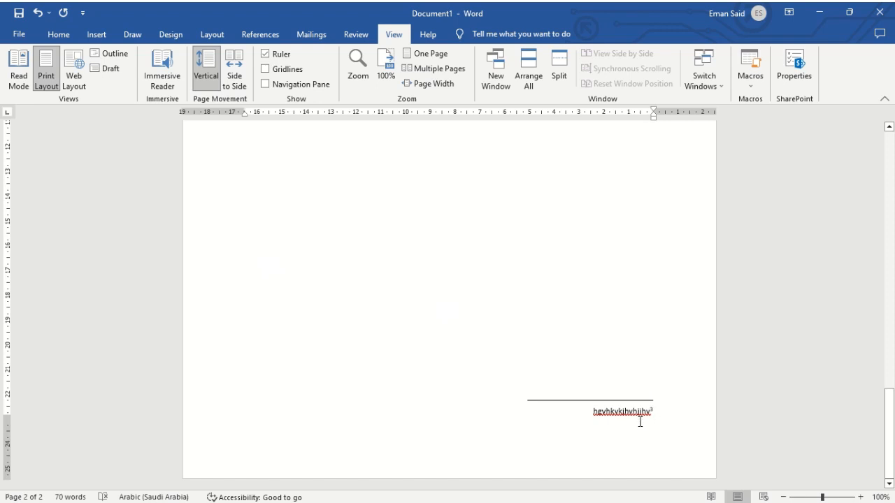
scroll(638, 422, "up", 10)
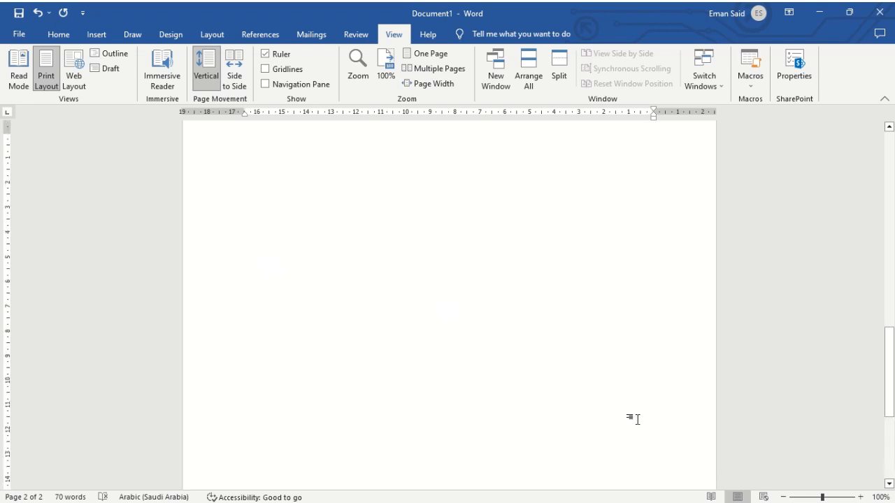
scroll(641, 349, "up", 3)
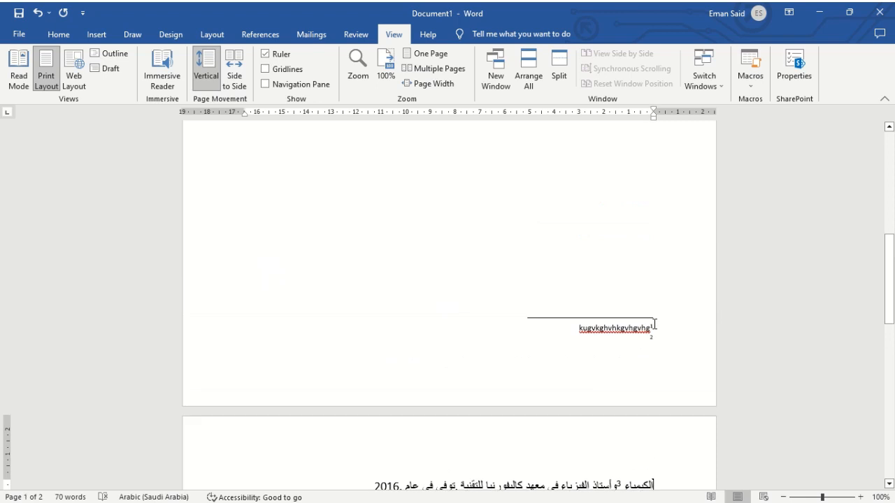
scroll(617, 298, "up", 10)
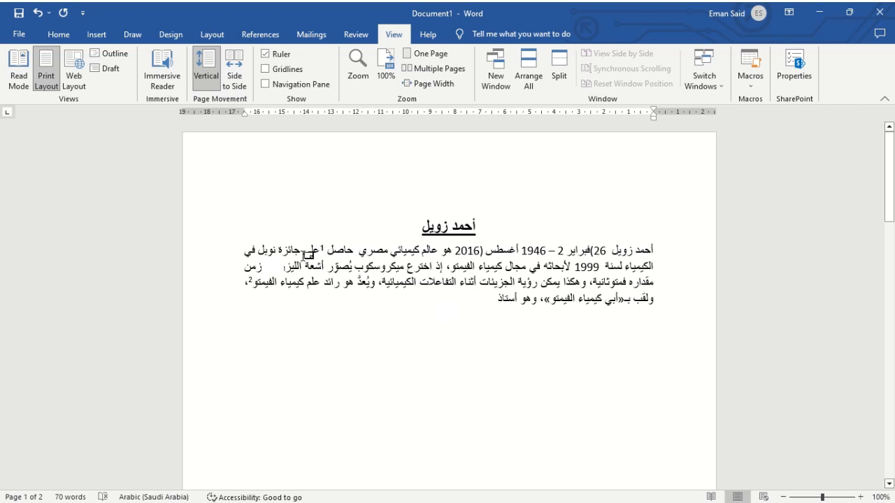
- Enter the Arabic text "لبؤتلبءلبءلاء" in the second footnote on the first page
scroll(334, 300, "up", 2, "ctrl")
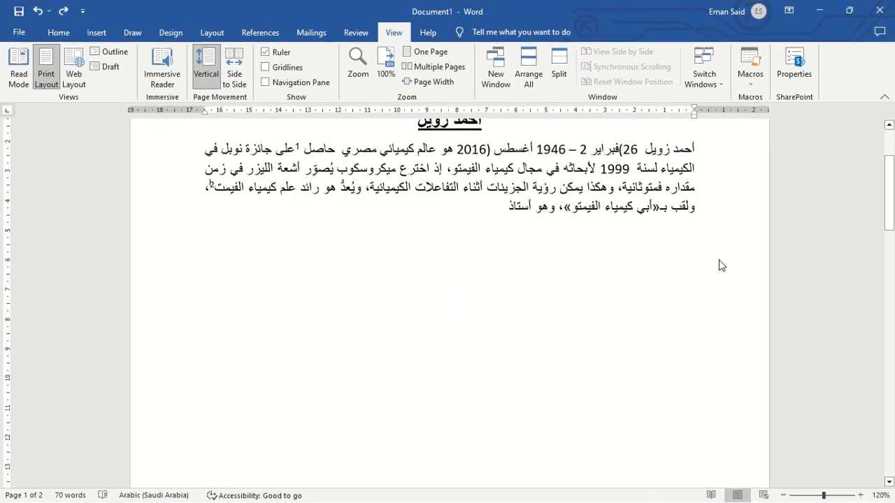
scroll(668, 257, "down", 10)
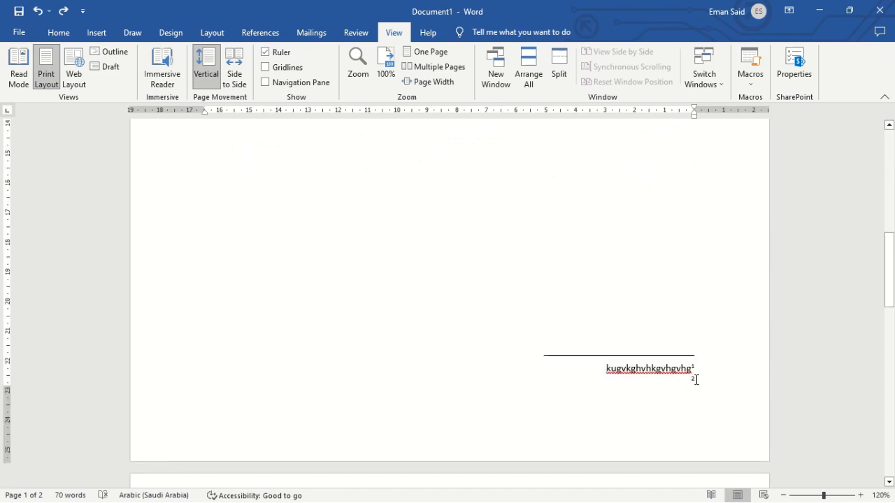
left_click(685, 379)
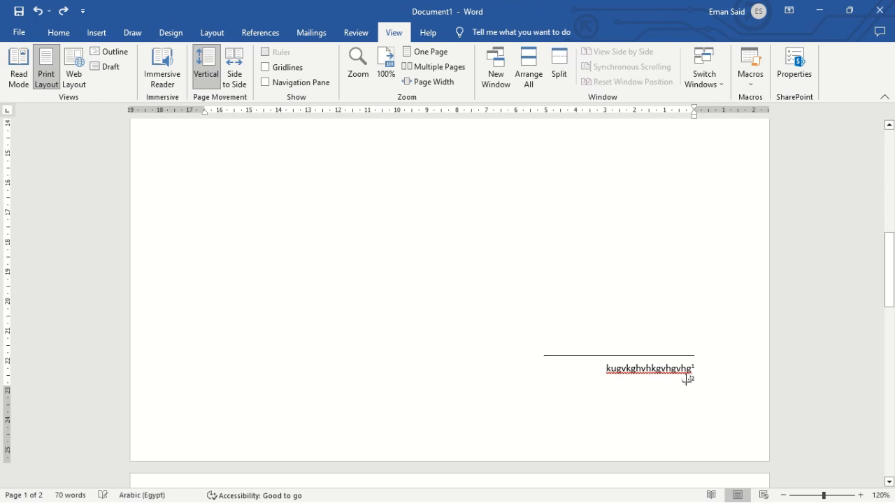
type("ليؤتلبءلبءلاع")
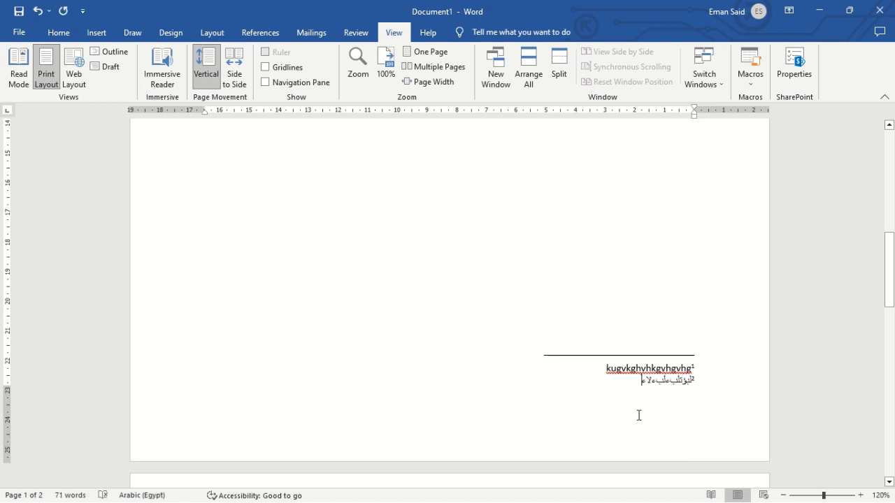
- Delete reference mark 2 at the end of the paragraph's third line and check the remaining footnotes and their numbering
scroll(640, 403, "up", 6)
scroll(641, 401, "up", 3)
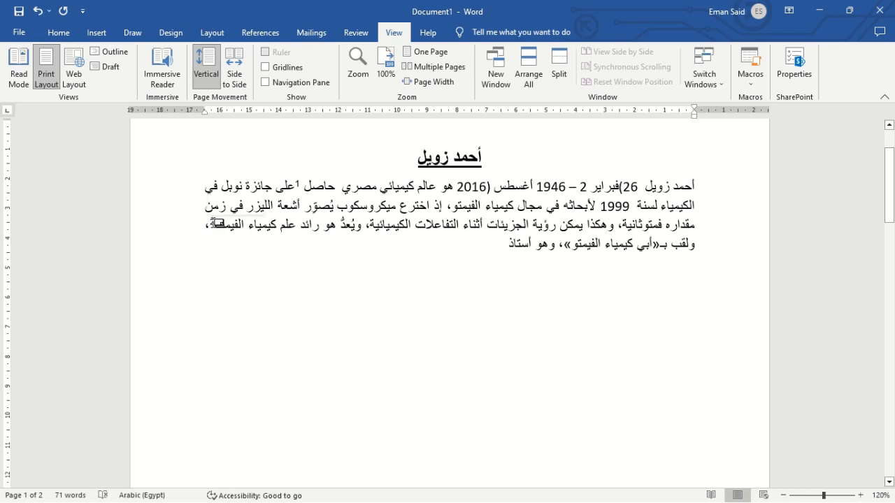
left_click_drag(217, 222, 277, 225)
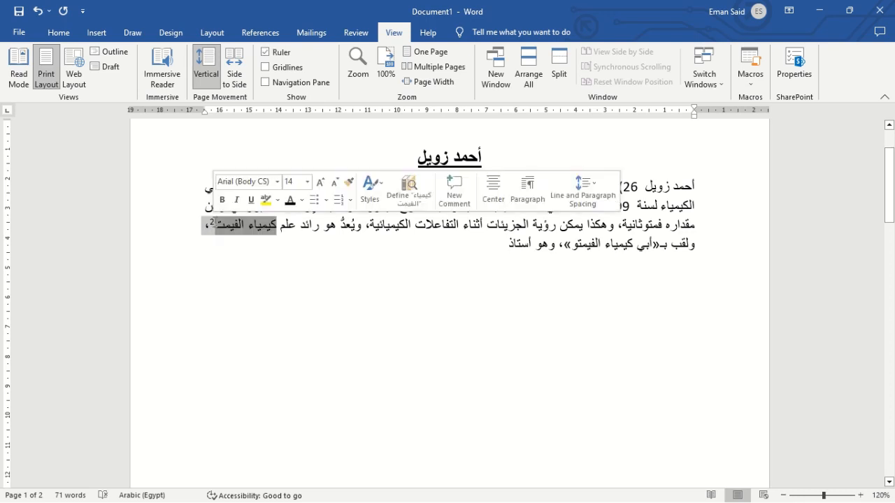
left_click(211, 223)
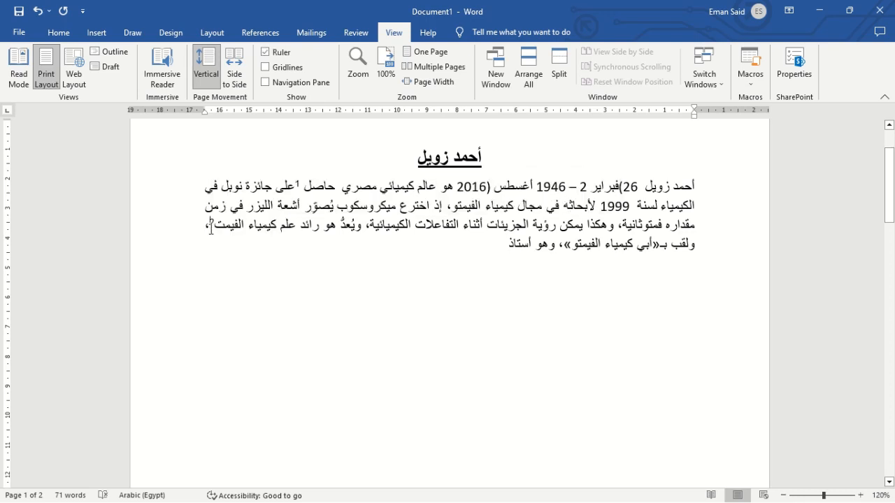
double_click(211, 223)
key("alt+shift")
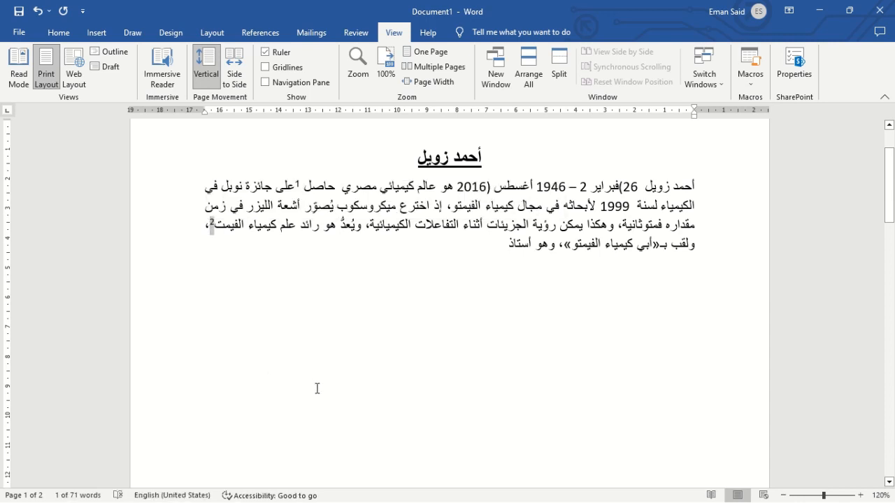
key("Delete")
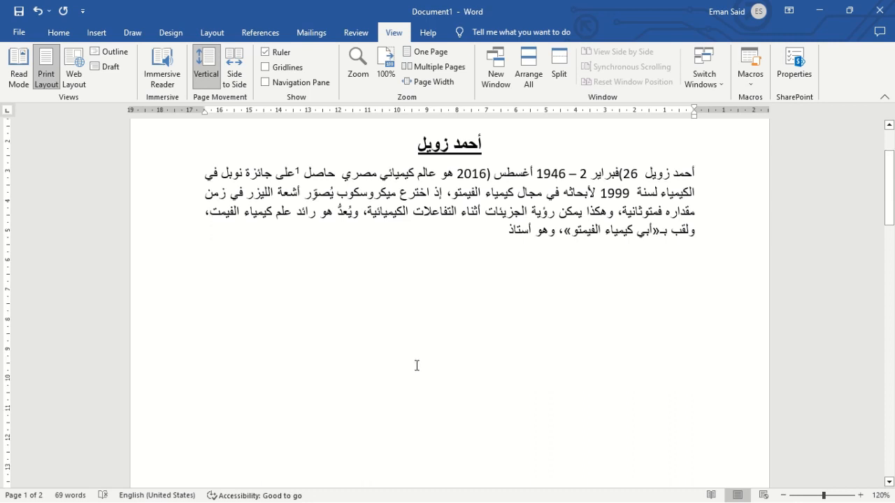
scroll(415, 364, "down", 15)
scroll(703, 236, "up", 2)
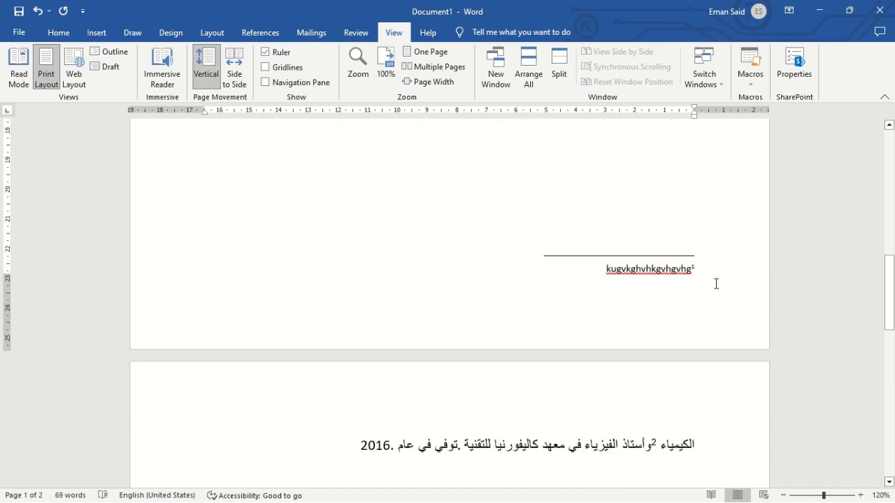